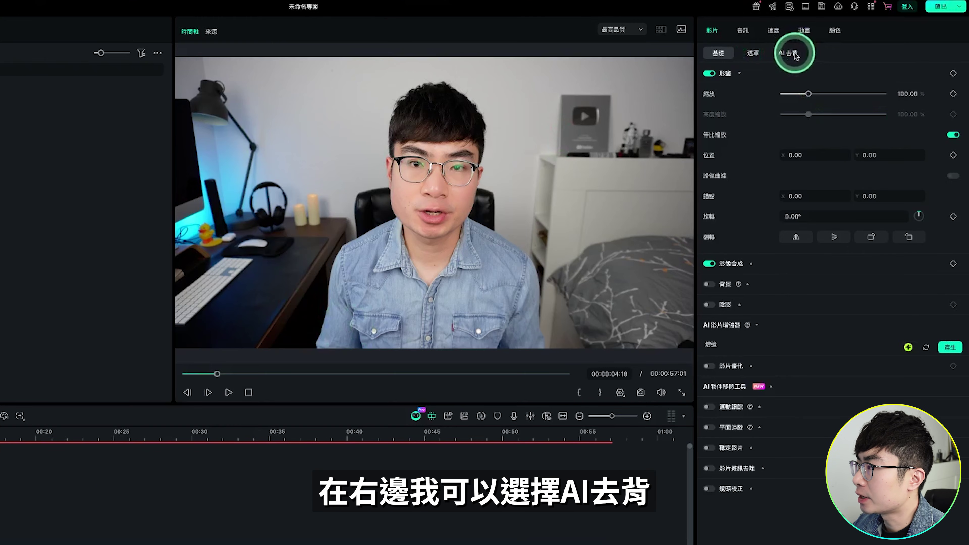
Step: Turn on AI portrait background removal (AI 人像去背) for the talking-head clip and play back the cutout
click(792, 54)
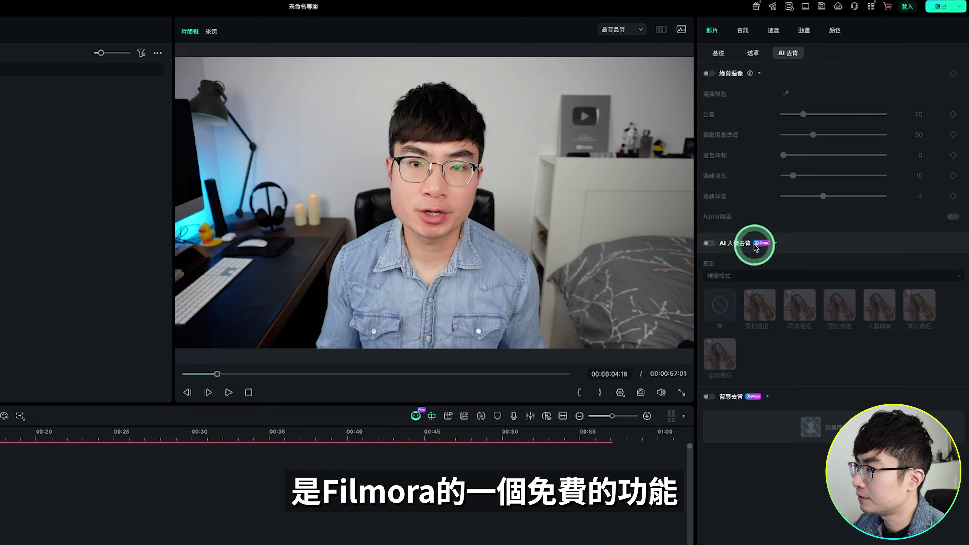
click(709, 243)
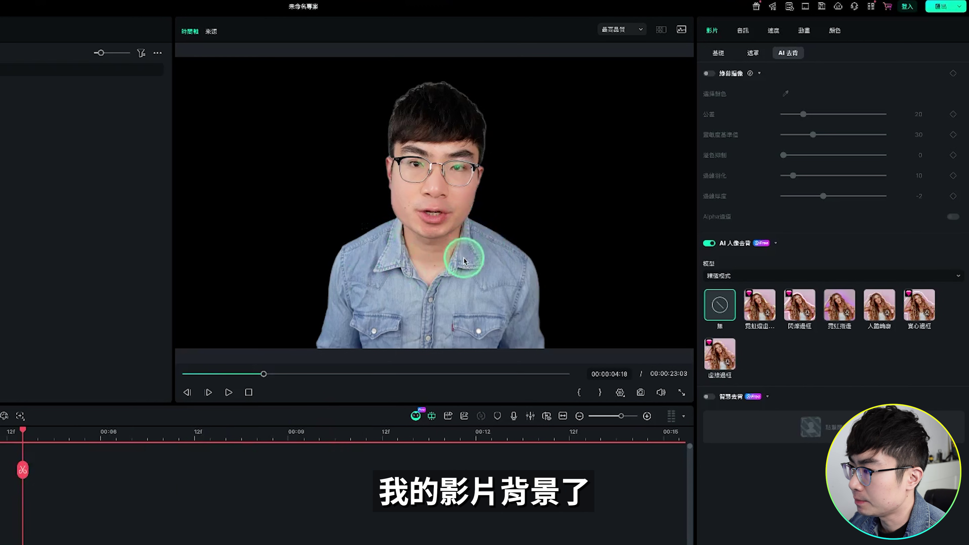
key(space)
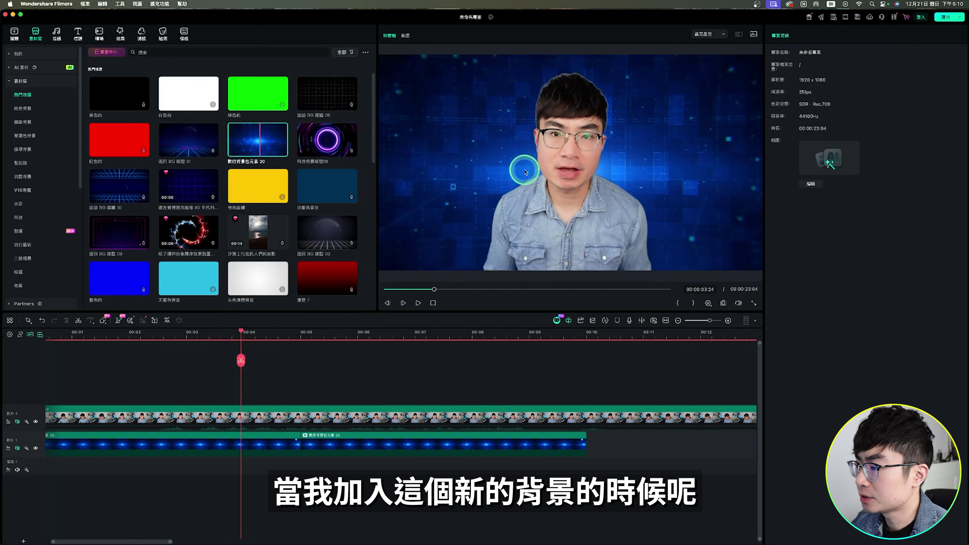
key(space)
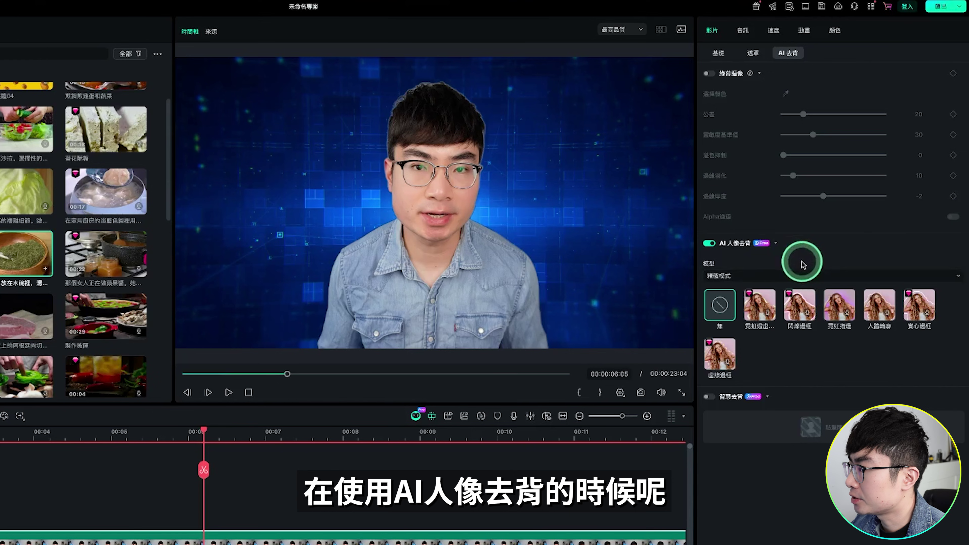
Step: Try the instant model (即時模式) and the flashing border (閃爍邊框) on the cut-out person, and preview the outline
click(764, 276)
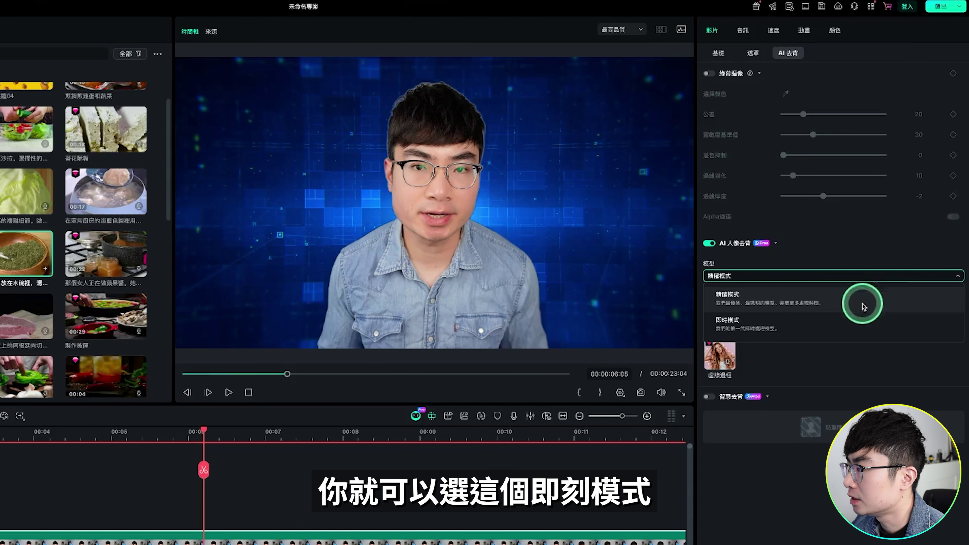
click(815, 327)
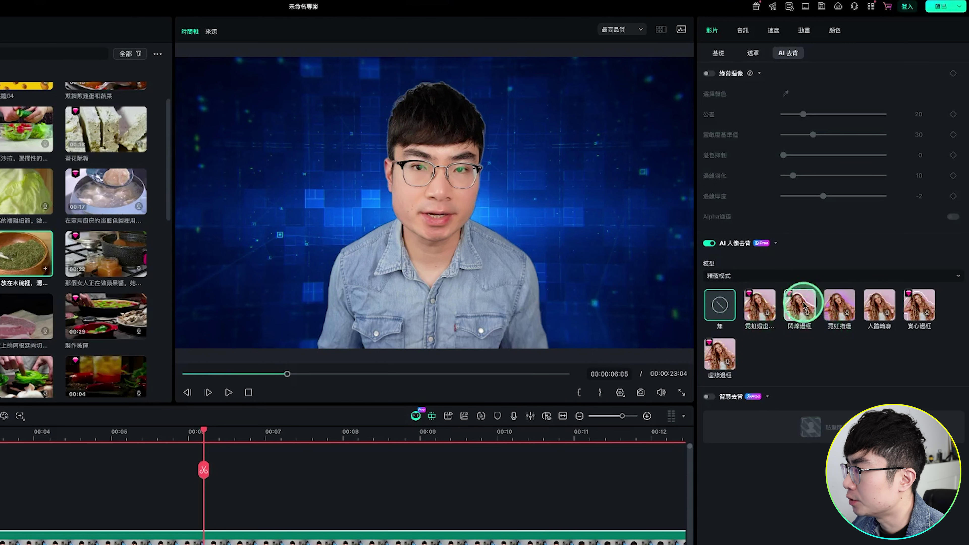
click(806, 308)
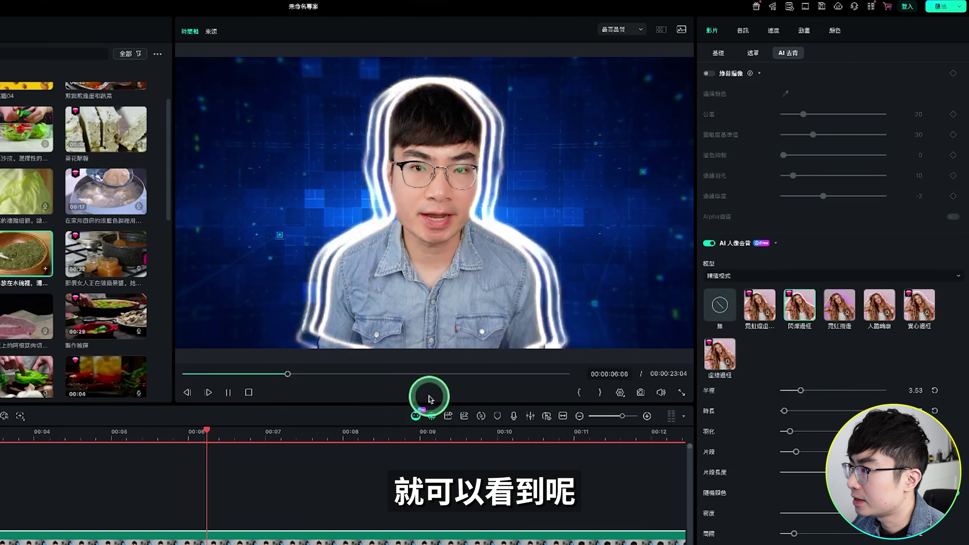
key(space)
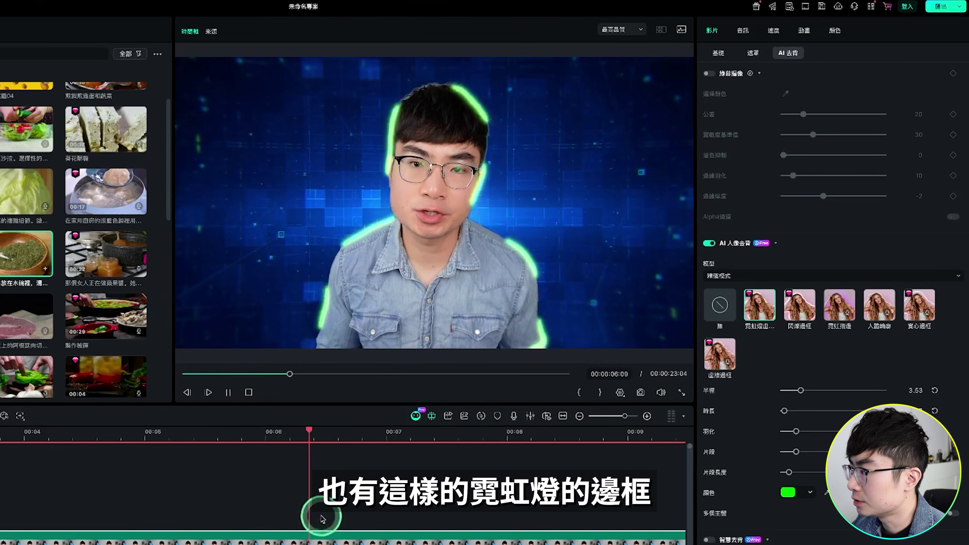
Step: Preview the neon-light outline around the person and pick a different outline color from the palette
key(space)
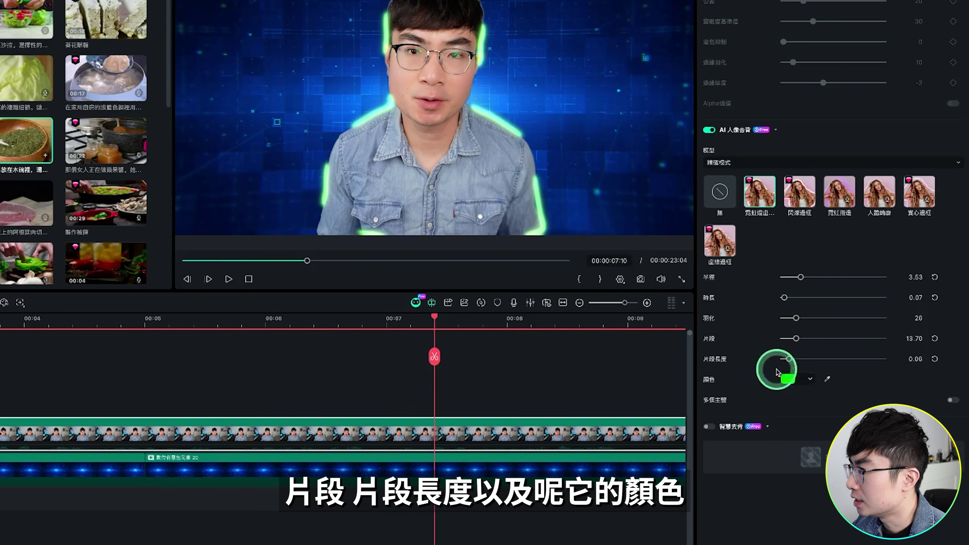
click(790, 380)
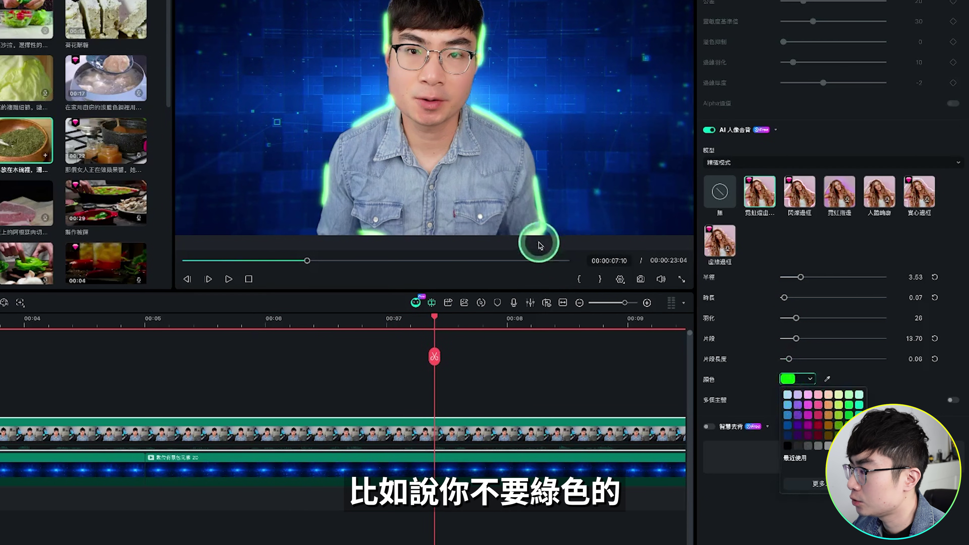
click(819, 401)
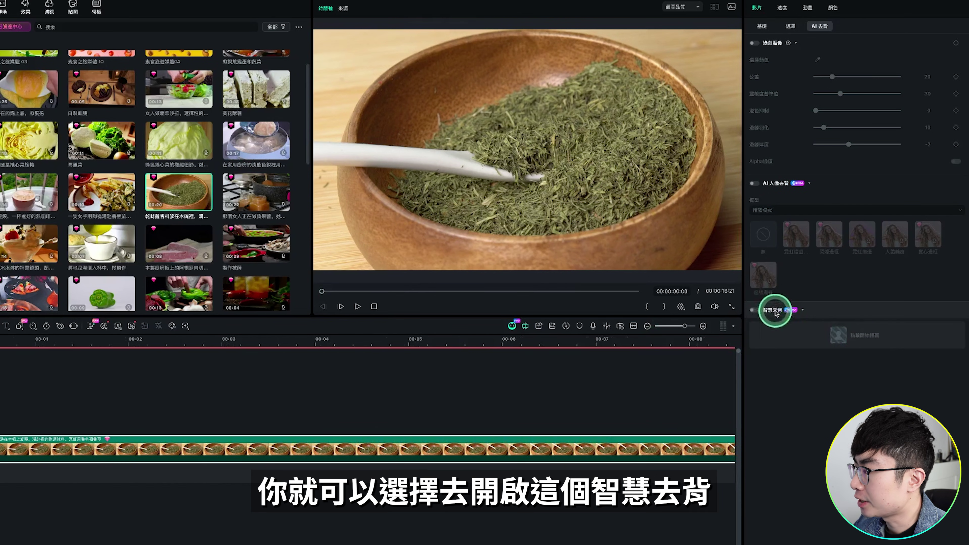
Step: Enable smart cutout (智慧去背) on the herb bowl clip, start the cutout editor and mark the bowl and its herbs for keeping
click(755, 311)
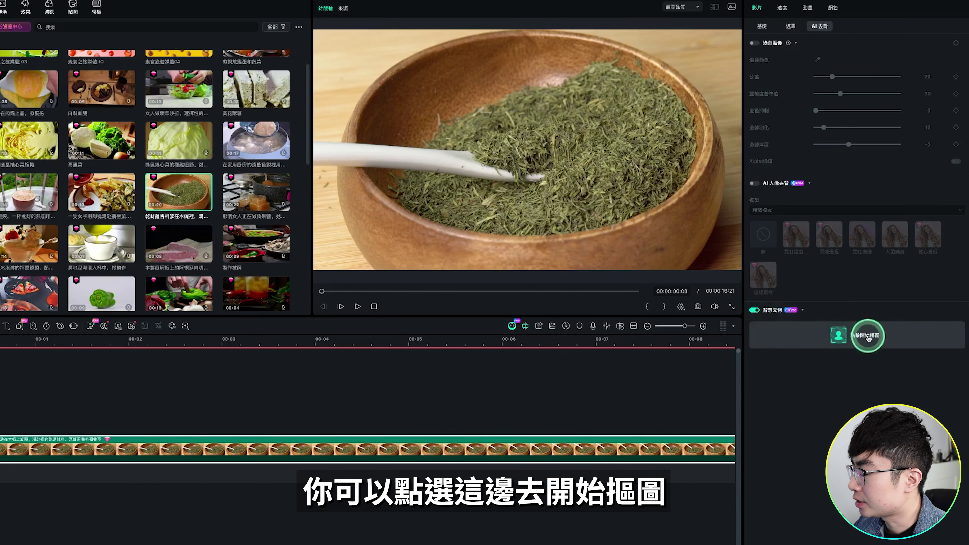
click(871, 341)
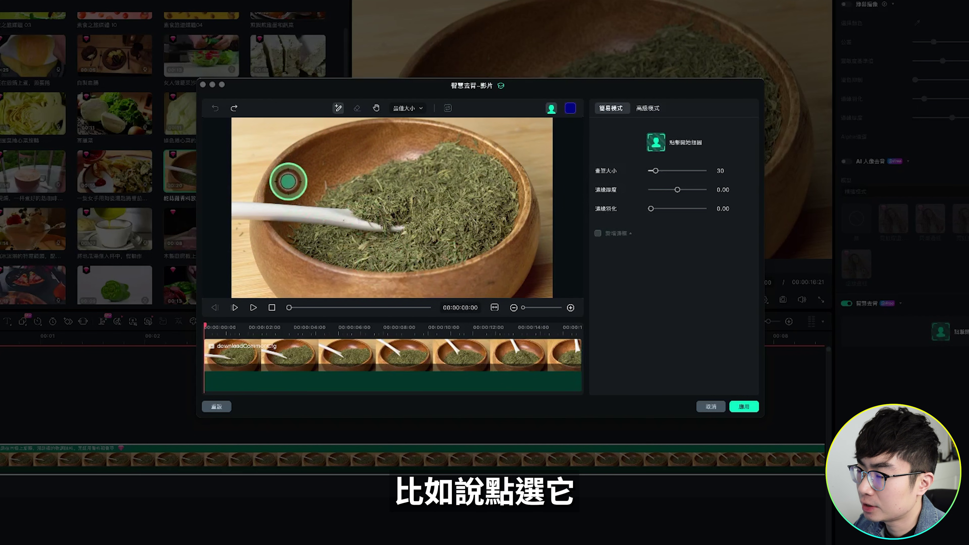
click(296, 198)
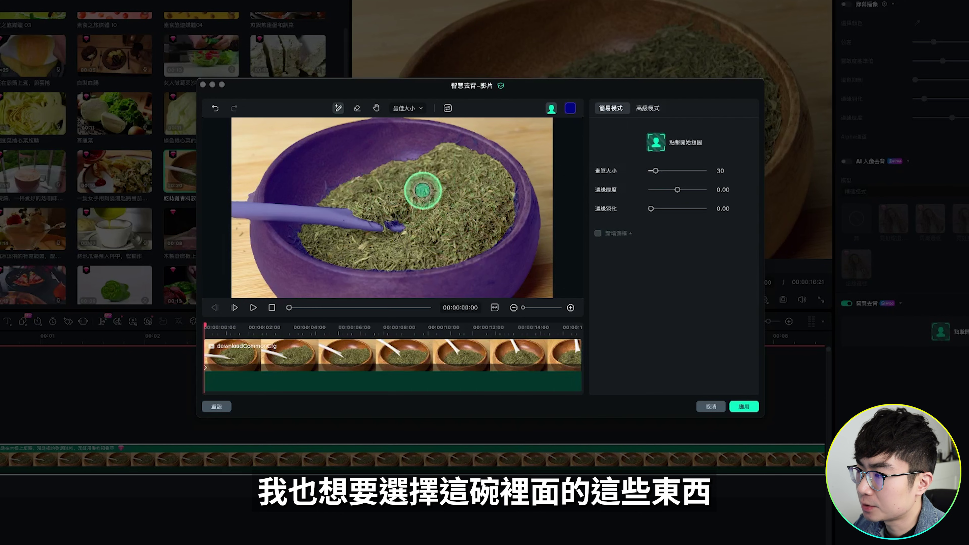
click(436, 198)
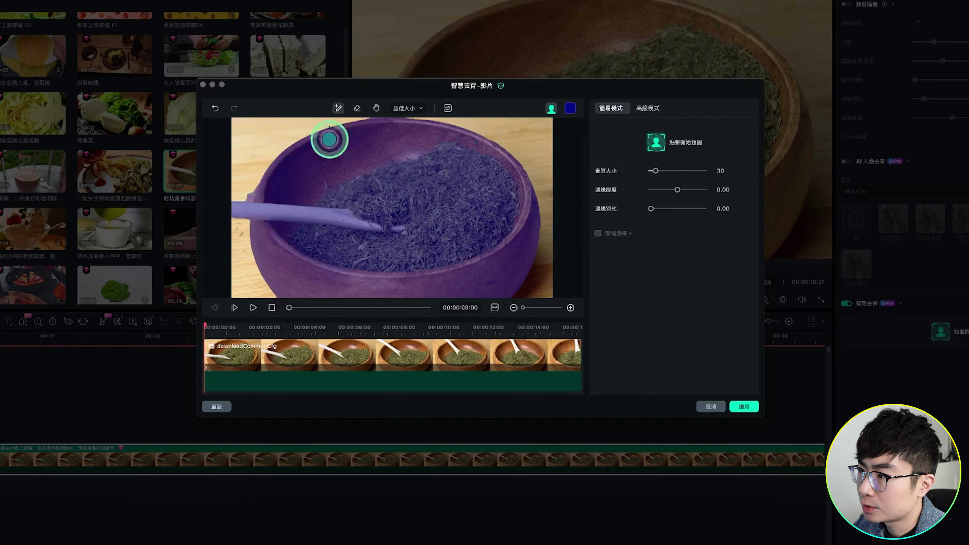
Step: Erase the excess mask beside the bowl's rim above the spoon handle at 200% zoom, and return to the best-fit view
click(359, 109)
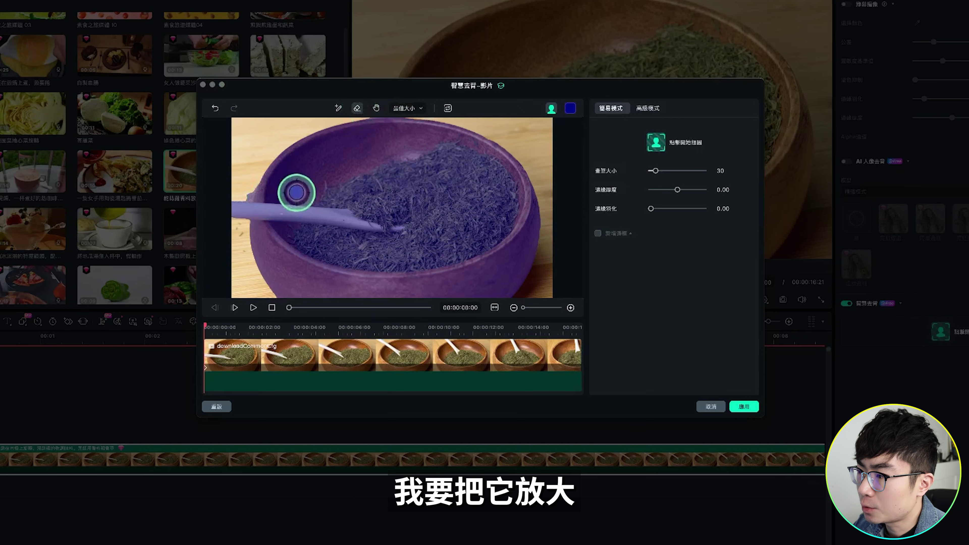
click(408, 108)
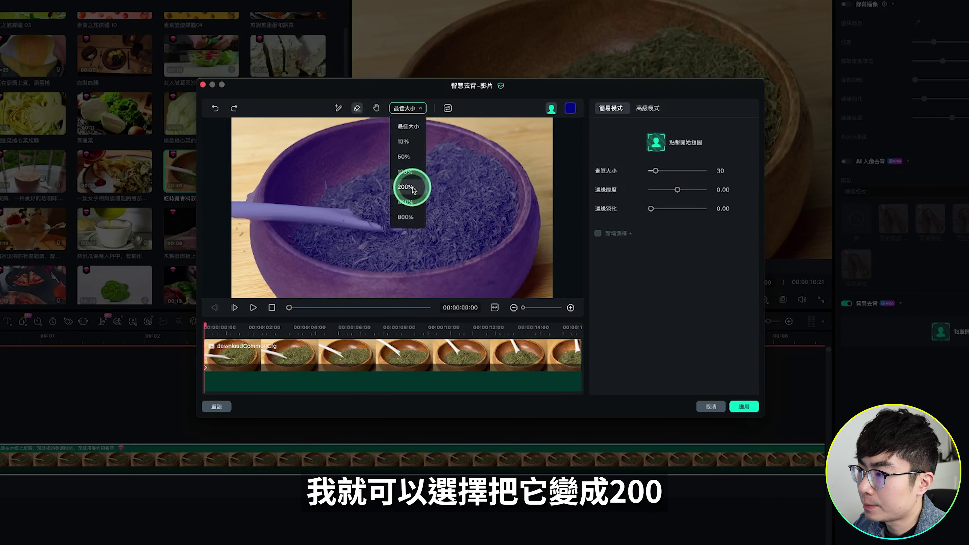
click(406, 187)
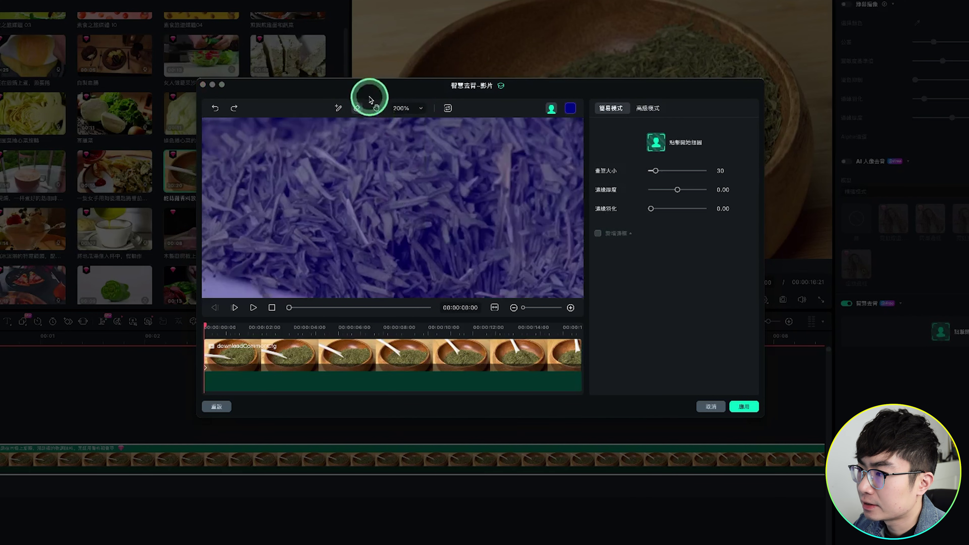
click(377, 108)
drag(288, 169, 381, 203)
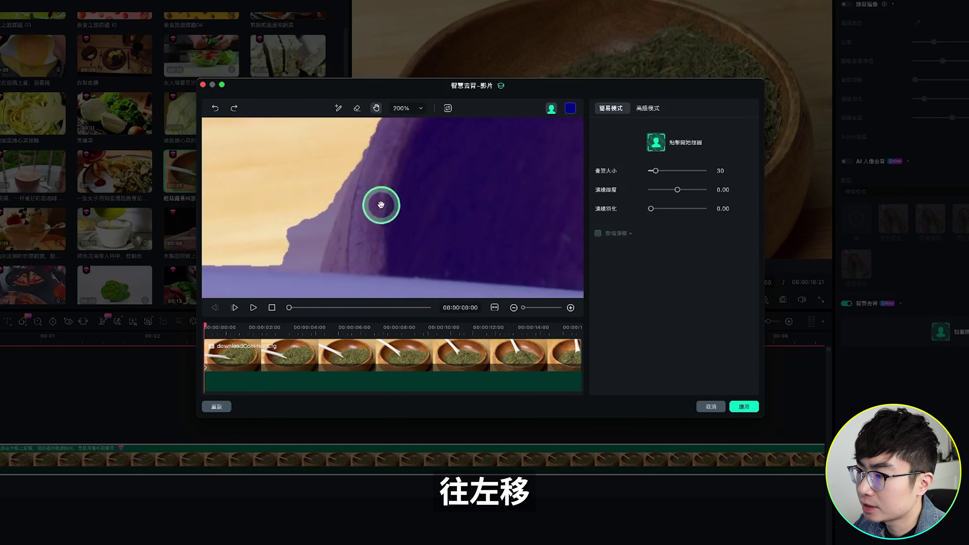
click(304, 216)
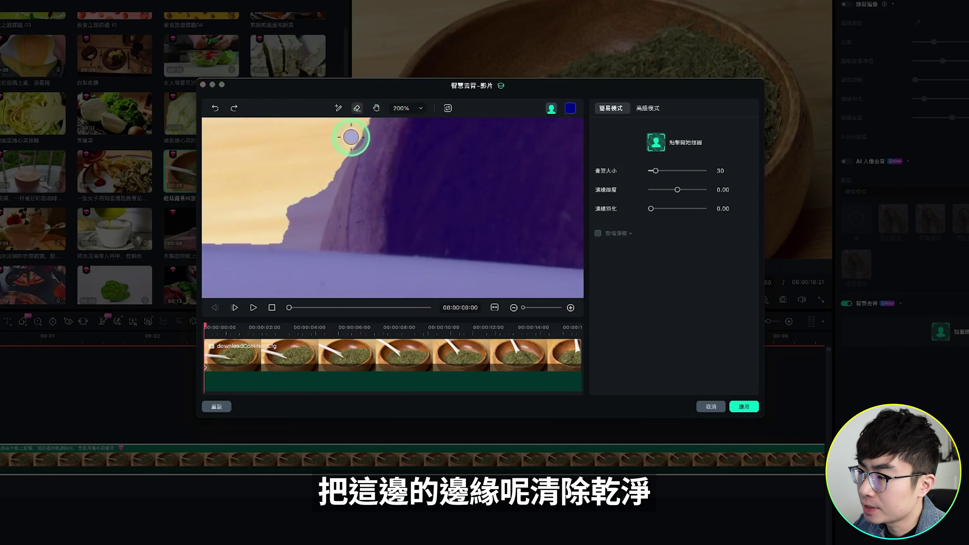
drag(330, 194, 368, 162)
click(309, 204)
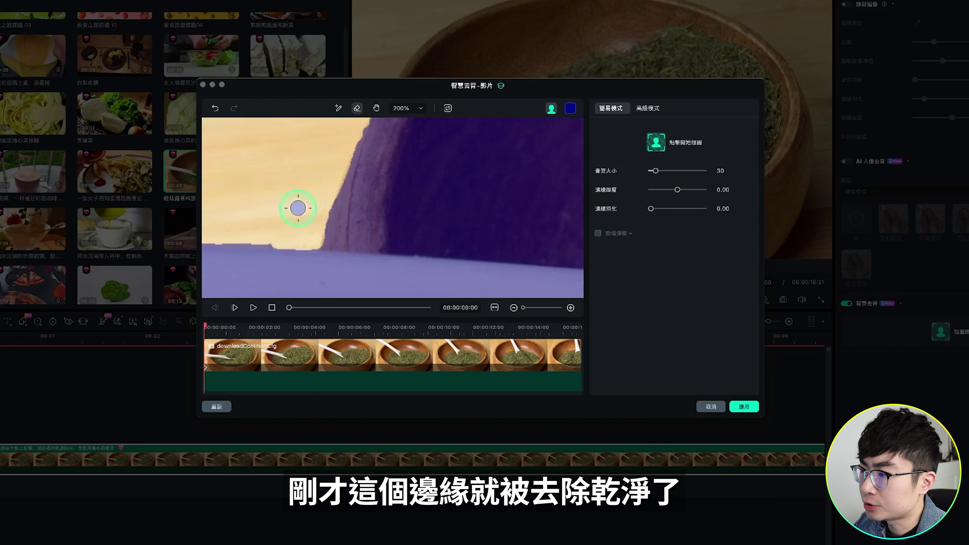
click(407, 108)
click(411, 125)
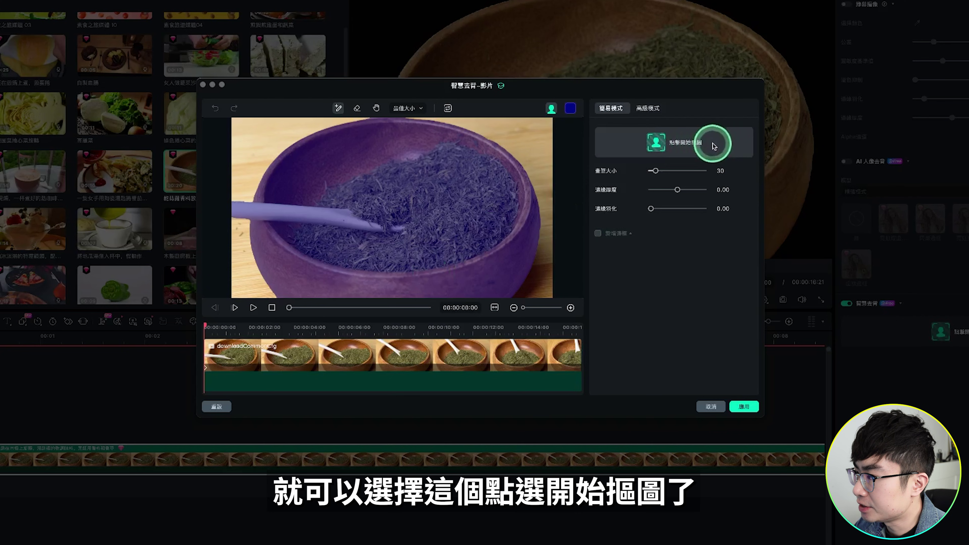
Step: Run the smart cutout on the marked bowl, apply it to the clip and play back the result
click(696, 144)
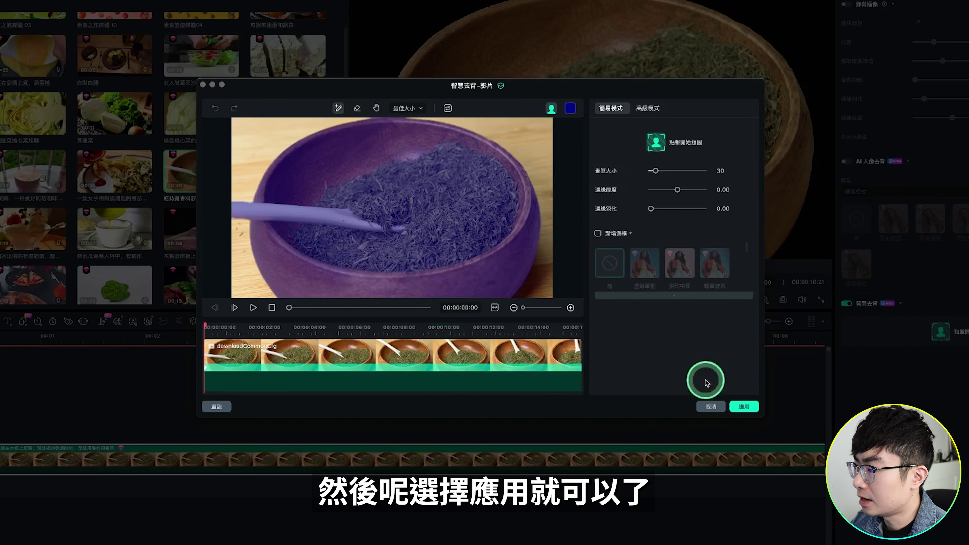
click(745, 407)
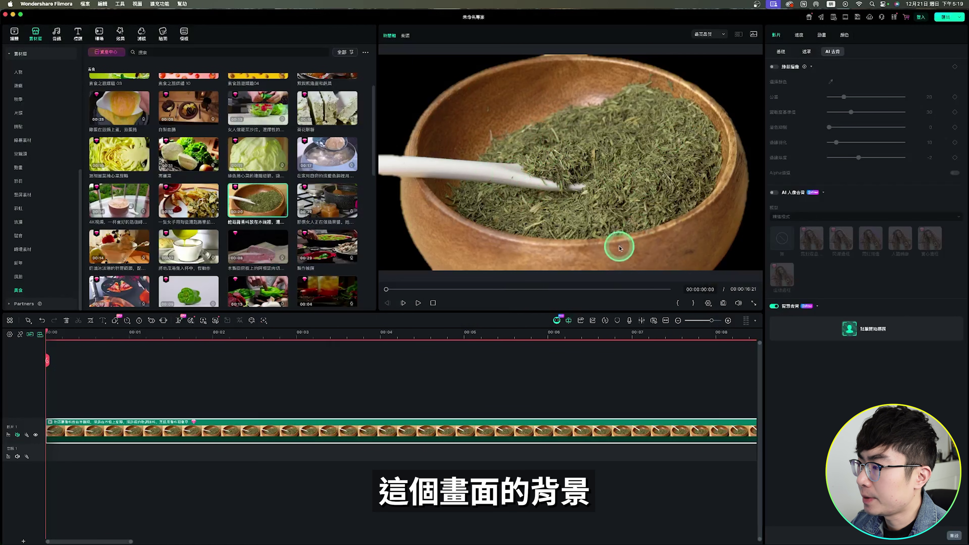
click(418, 304)
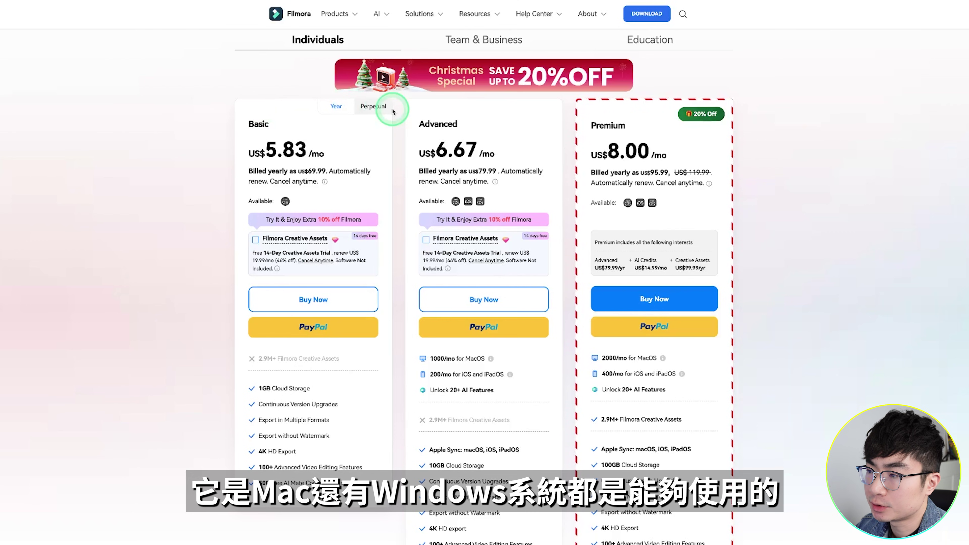
Step: Review the Basic, Advanced and Premium plan features on the Filmora website's individual pricing page
scroll(233, 112, down, 1)
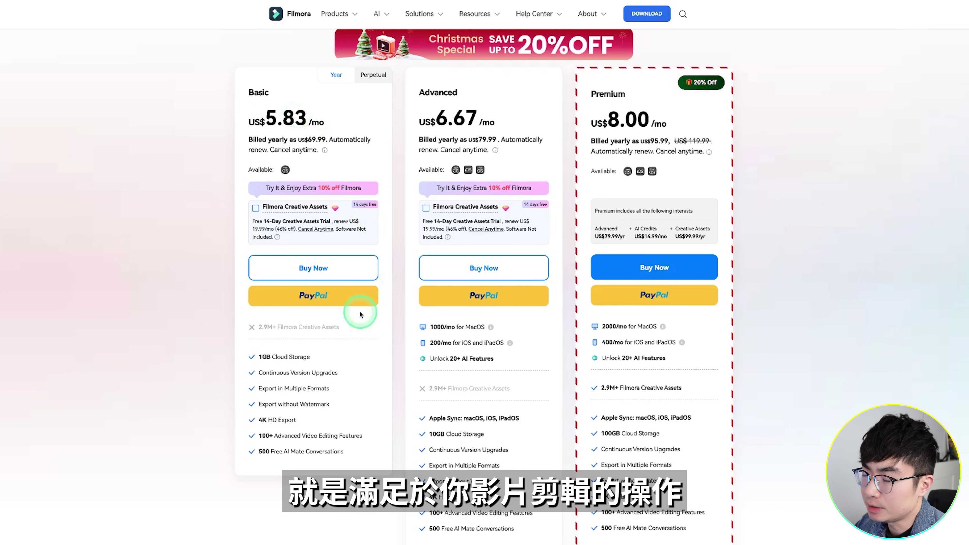
scroll(350, 368, down, 1)
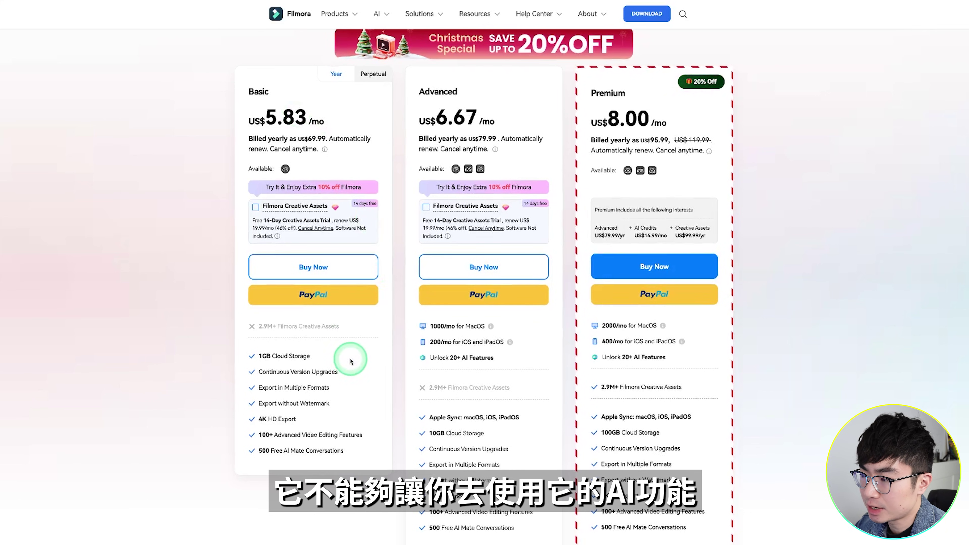
scroll(391, 303, up, 1)
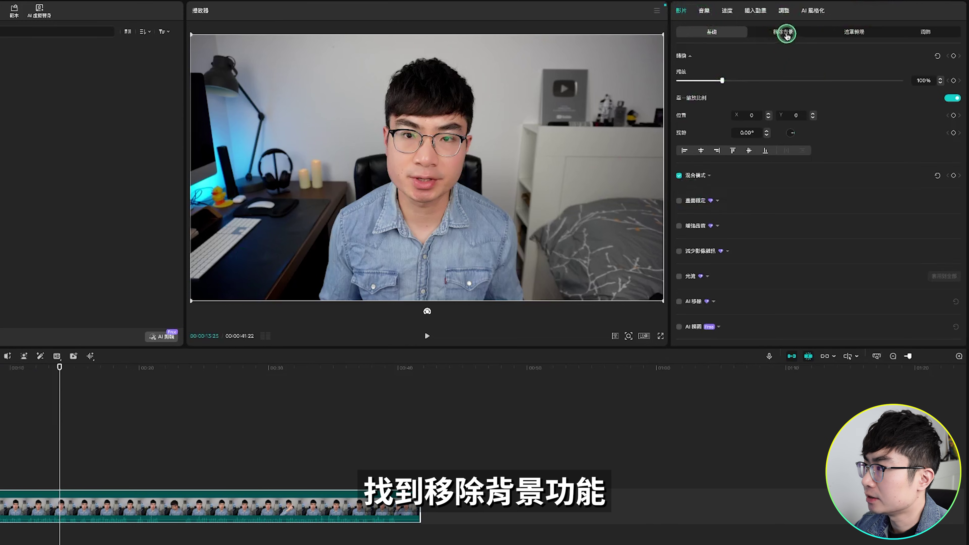
Step: In CapCut, apply automatic background removal (自動移除) to the talking-head clip and play back the result
click(786, 33)
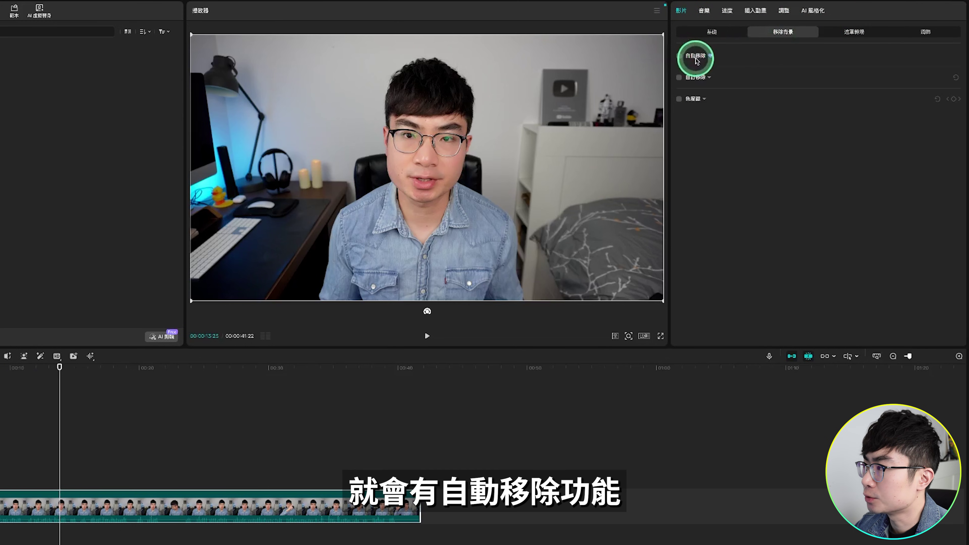
click(680, 56)
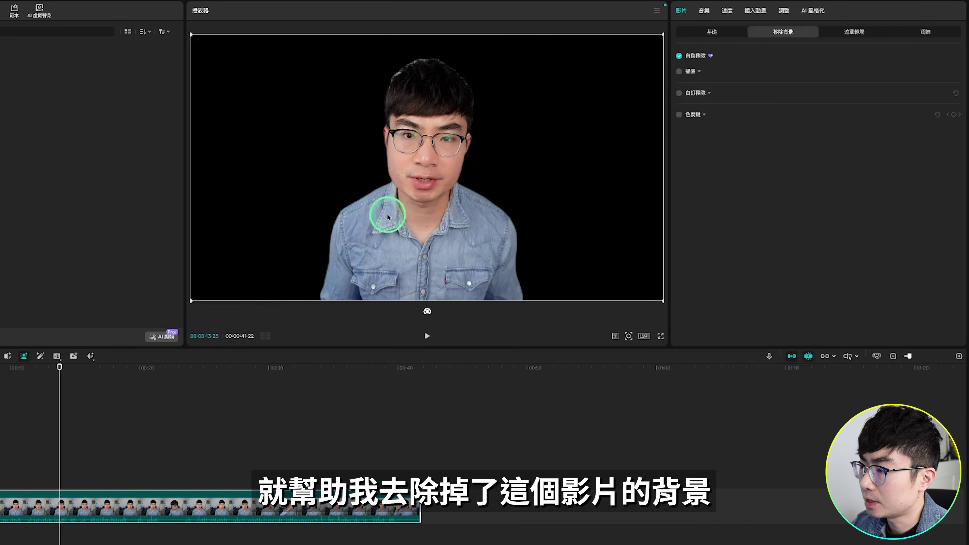
click(27, 389)
key(space)
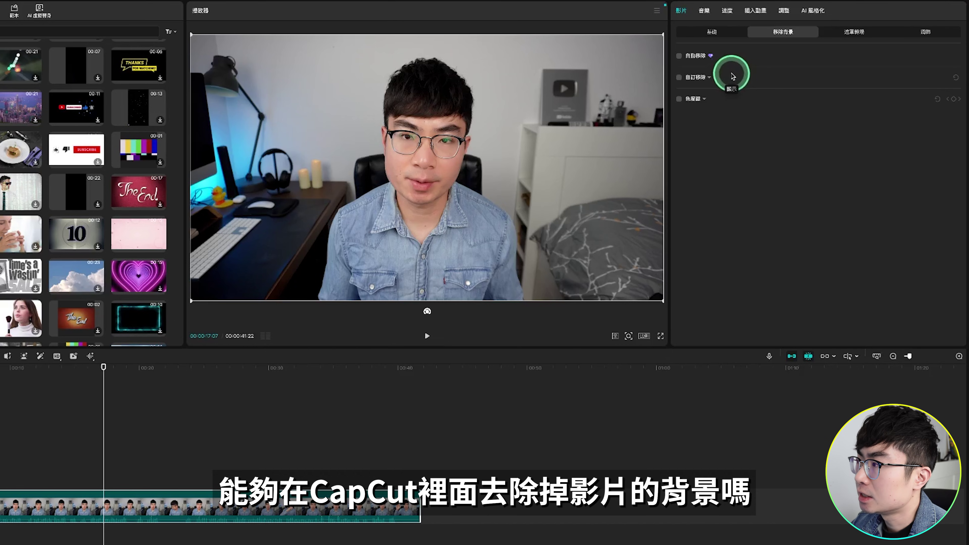
Step: Enable custom removal (自訂移除), mark the person with a smart brush stroke, and discard that selection
click(693, 78)
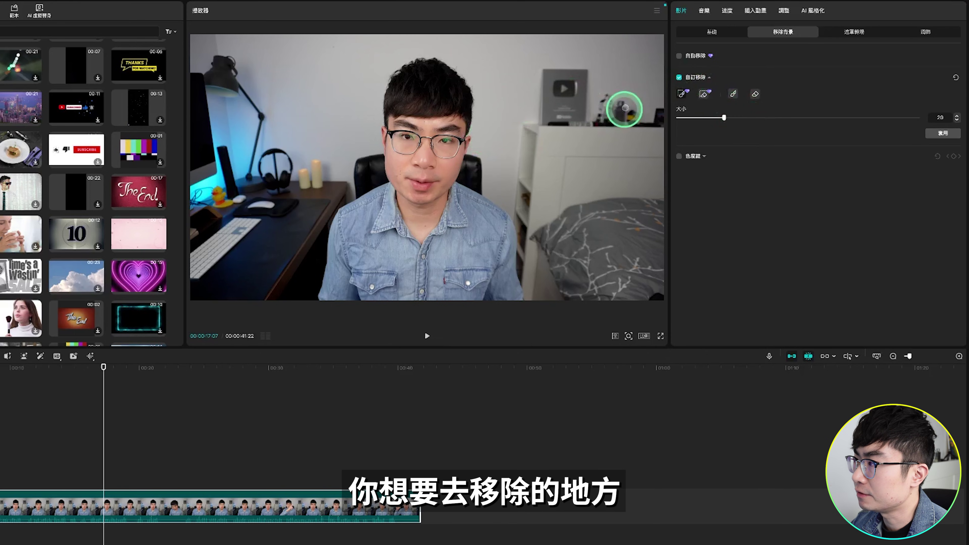
click(706, 94)
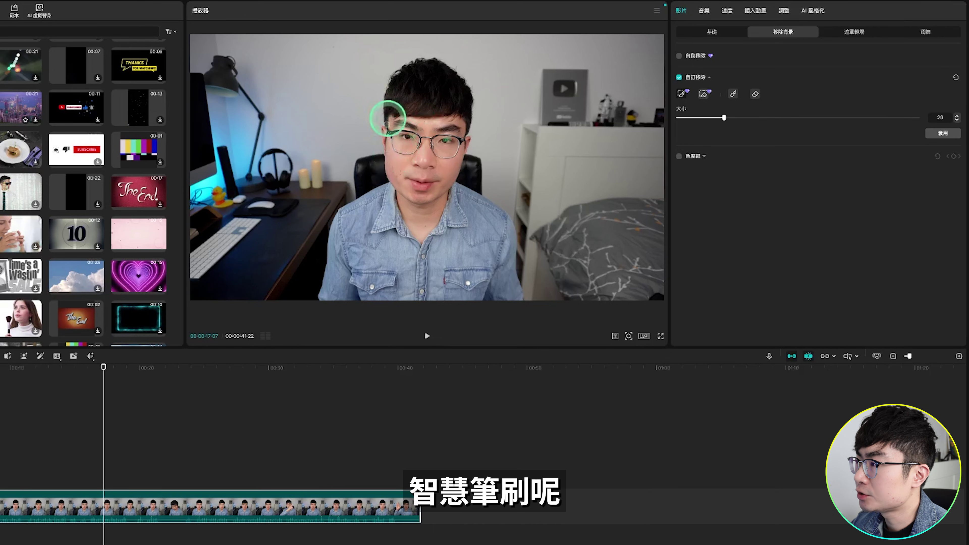
mouse_move(399, 106)
mouse_down()
mouse_move(435, 156)
mouse_move(433, 233)
mouse_up()
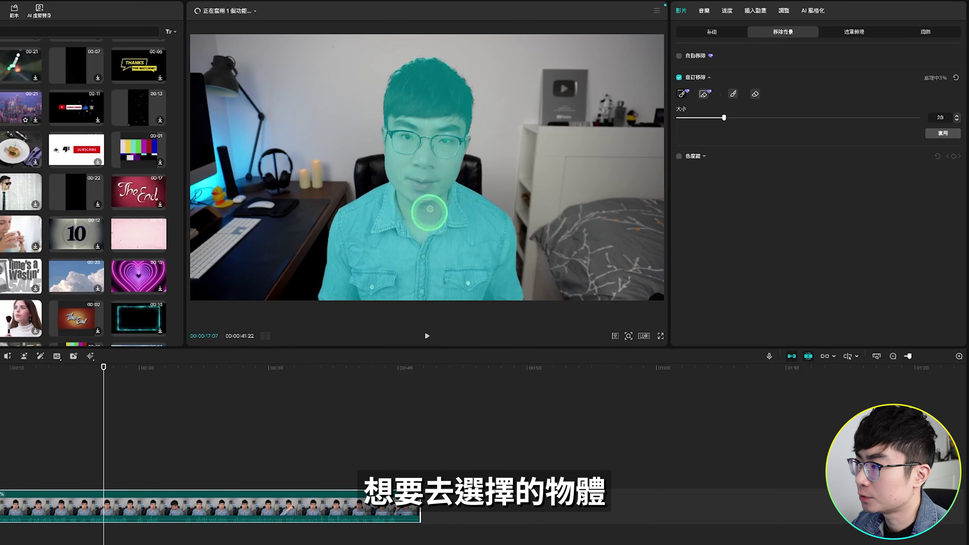
click(755, 77)
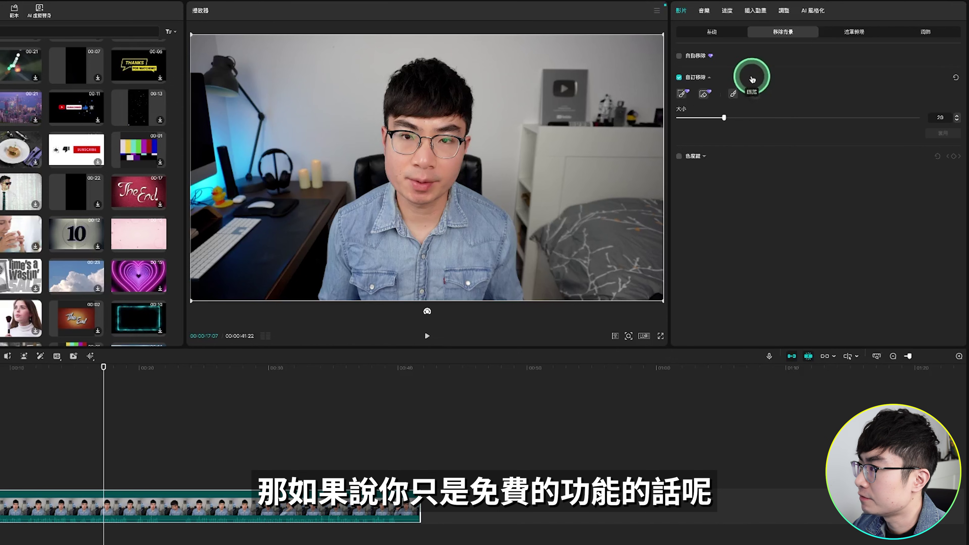
Step: Mark the person to keep with the regular brush (筆刷), enlarging it to size 69, and apply the custom removal
click(730, 96)
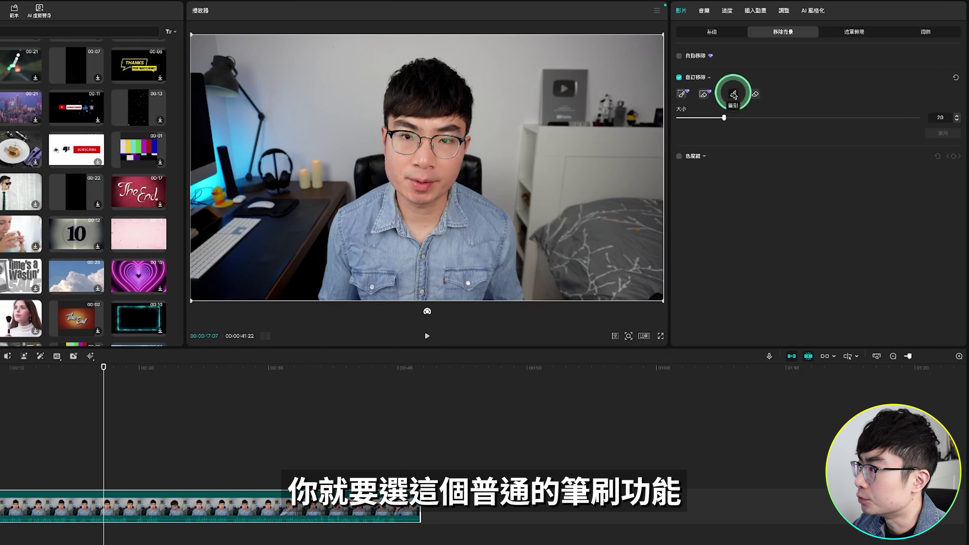
click(733, 95)
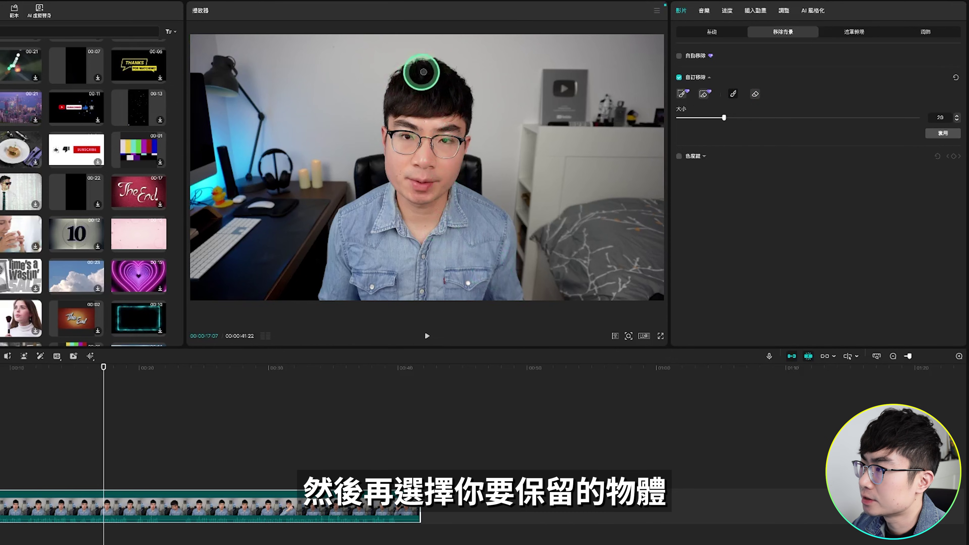
mouse_move(398, 77)
mouse_down()
mouse_move(417, 70)
mouse_move(444, 94)
mouse_move(432, 145)
mouse_up()
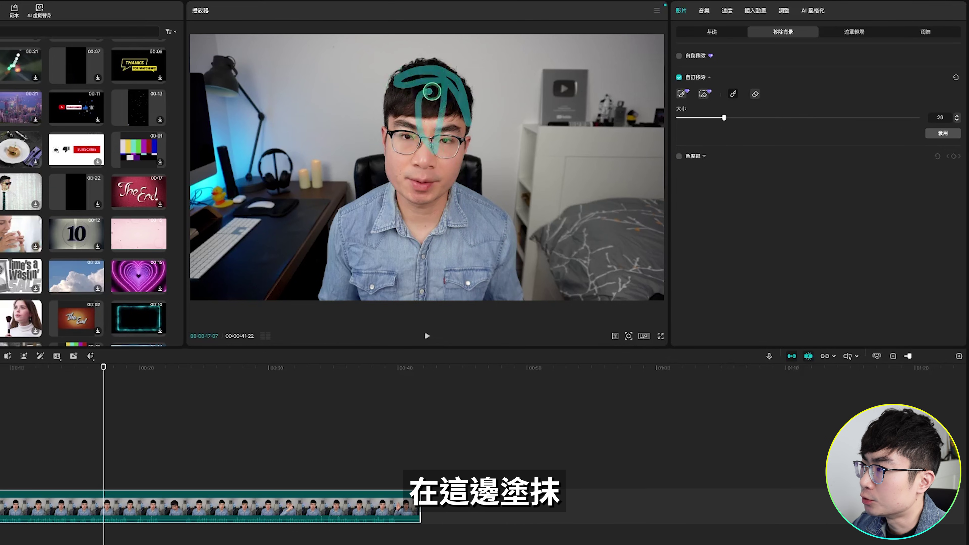
click(724, 118)
drag(826, 117, 842, 118)
drag(395, 153, 395, 104)
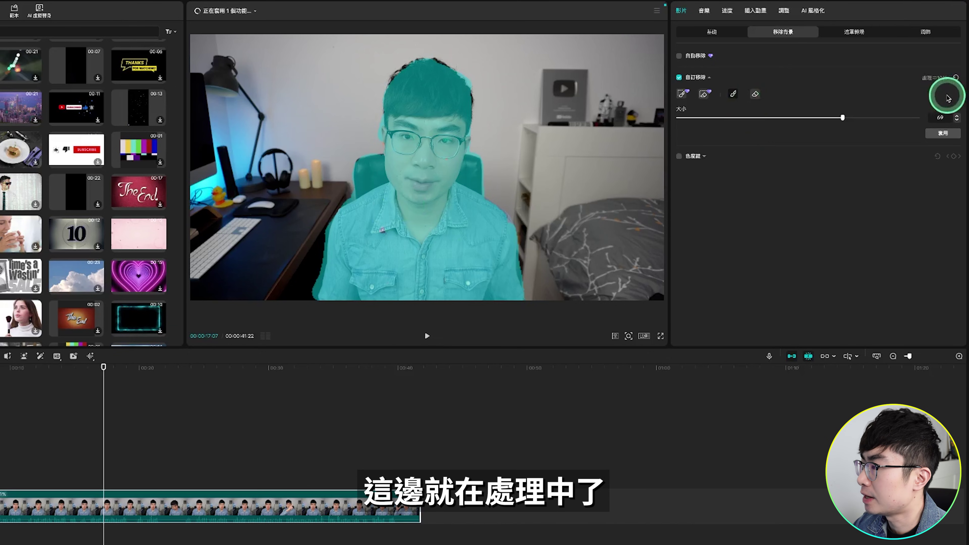
click(943, 133)
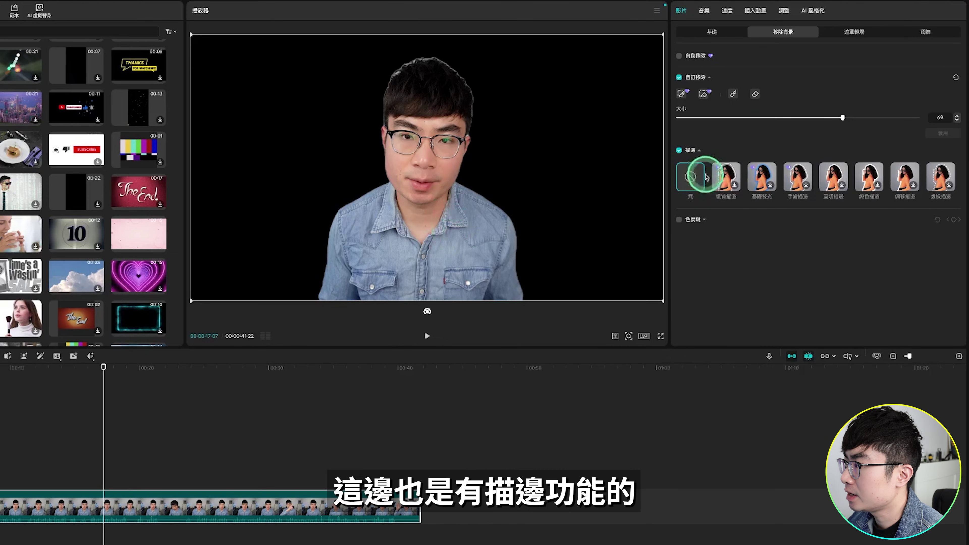
Step: Preview the glow outline around the cut-out person, switch to the white dashed outline (虛線描邊), and play back the clip
click(762, 176)
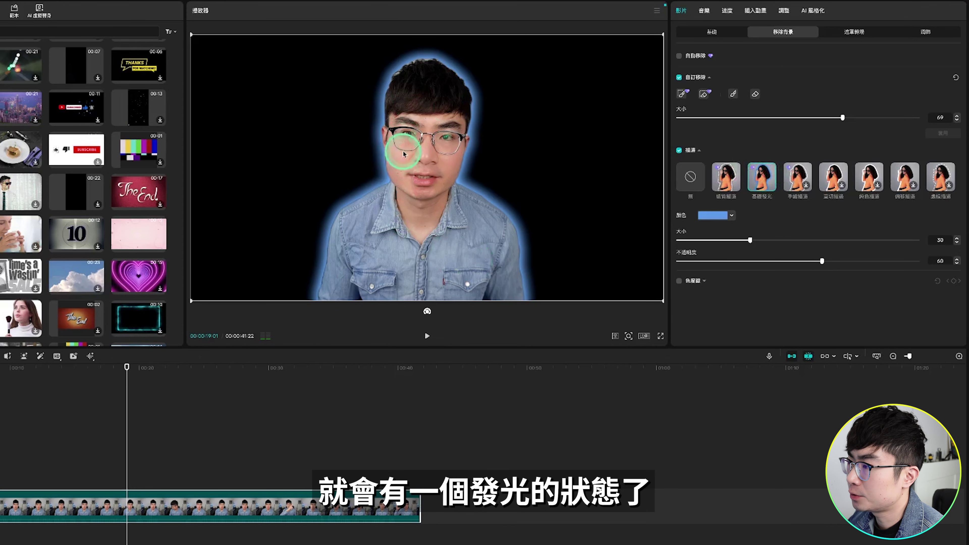
key(space)
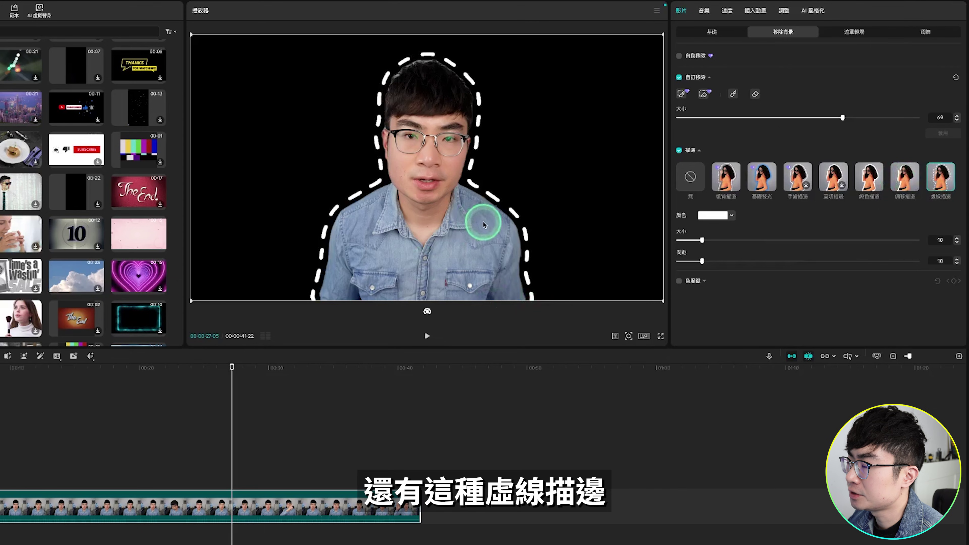
key(space)
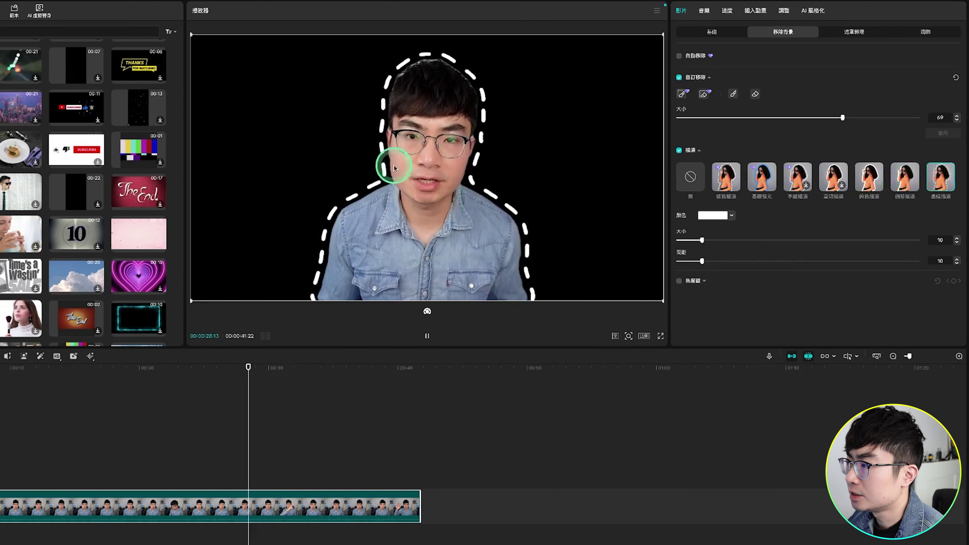